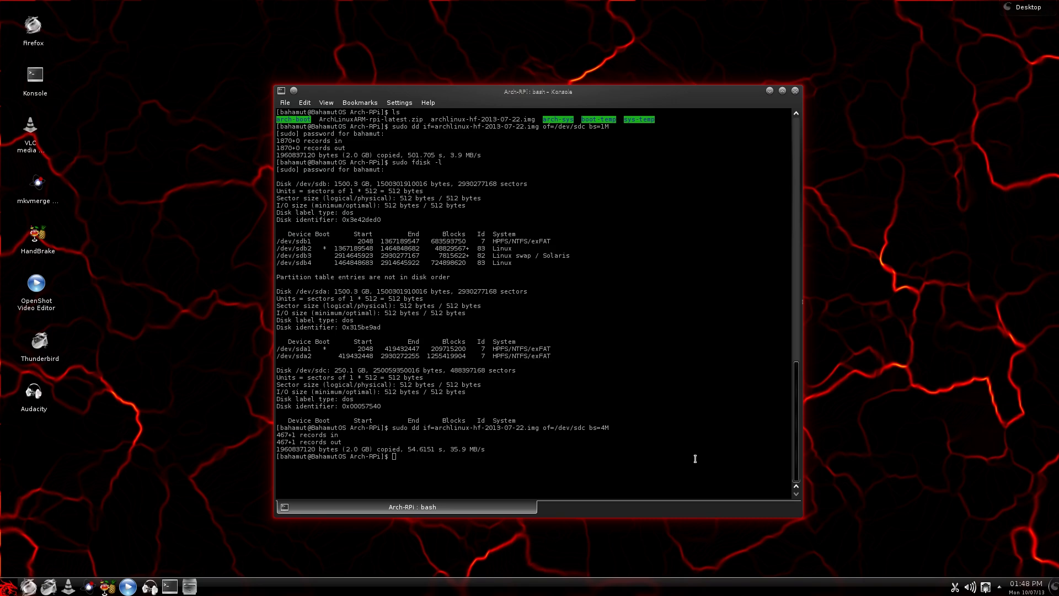
- Focus the Konsole terminal window
left_click(580, 454)
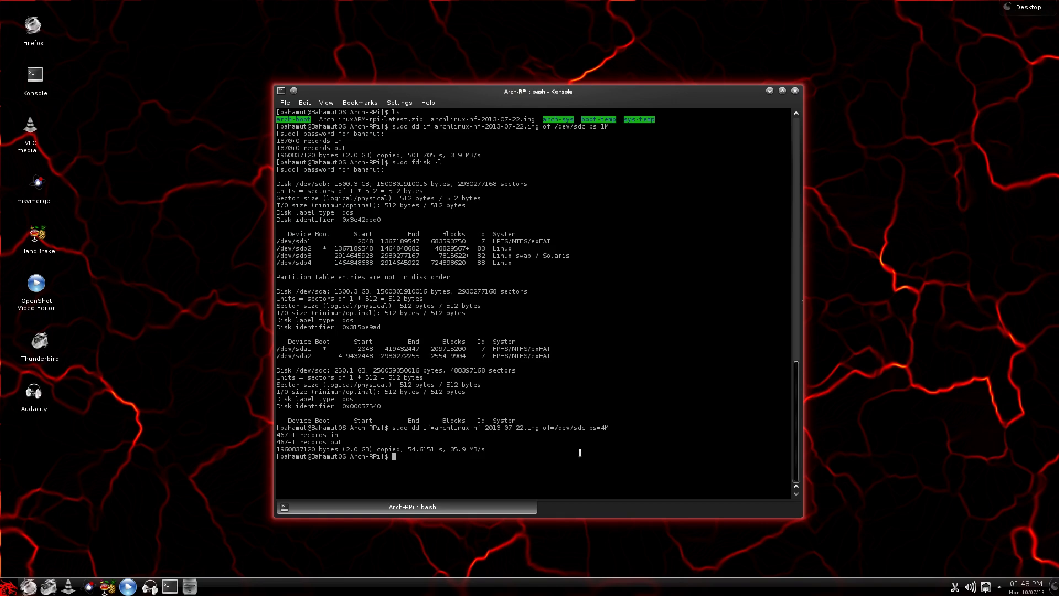
- Clear the terminal, then launch GParted as root with kdesu gparted and the root password
type("clear")
key("Return")
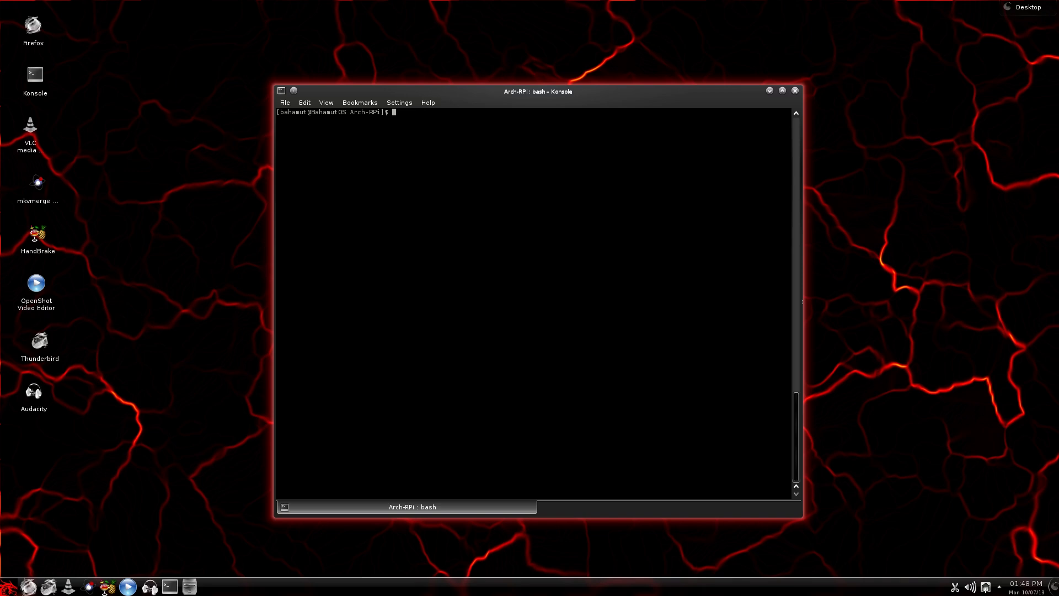
type("kdesu")
type("gparted")
key("Return")
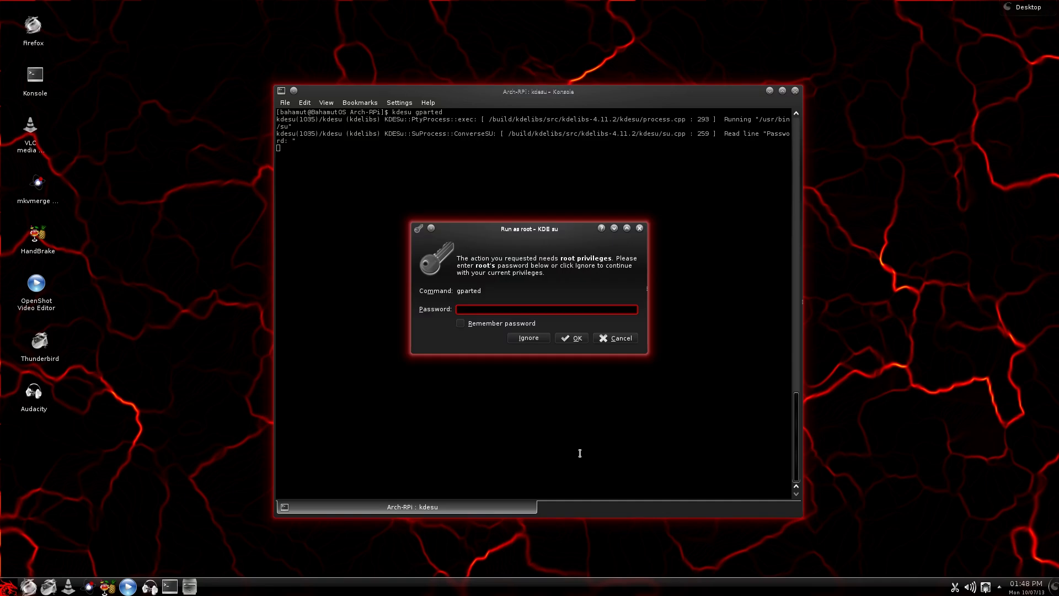
type("*******")
key("Return")
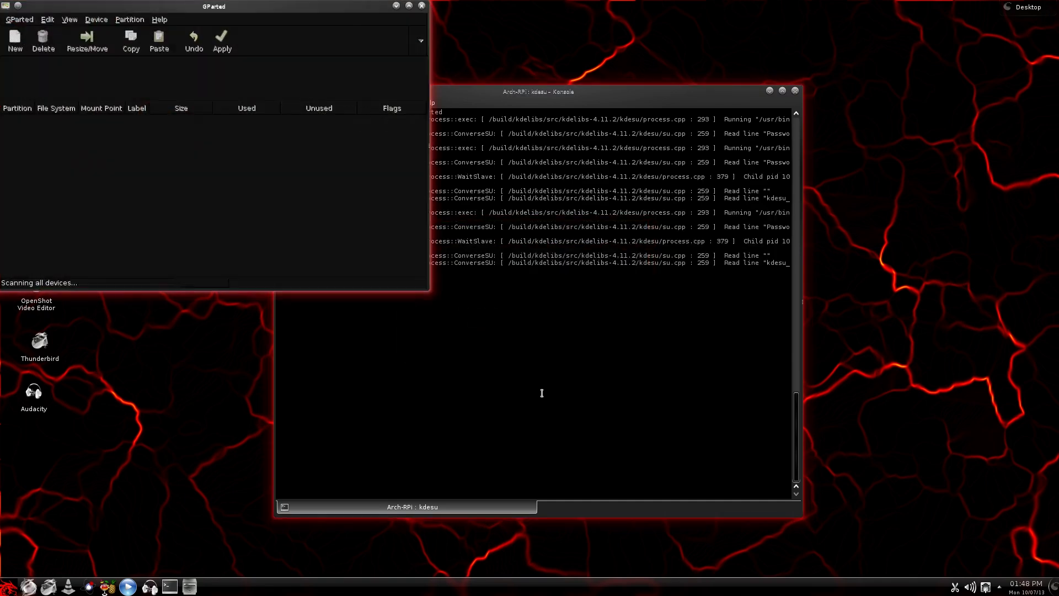
- Move the GParted window to the right and switch to the 232.89 GiB /dev/sdc drive
left_click_drag(254, 6, 883, 5)
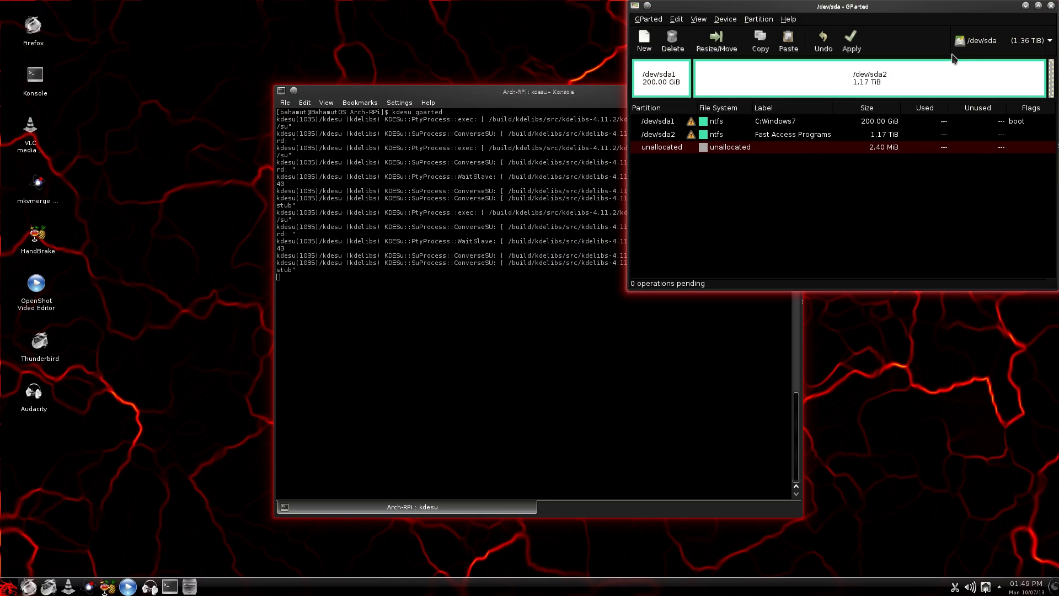
left_click(1051, 40)
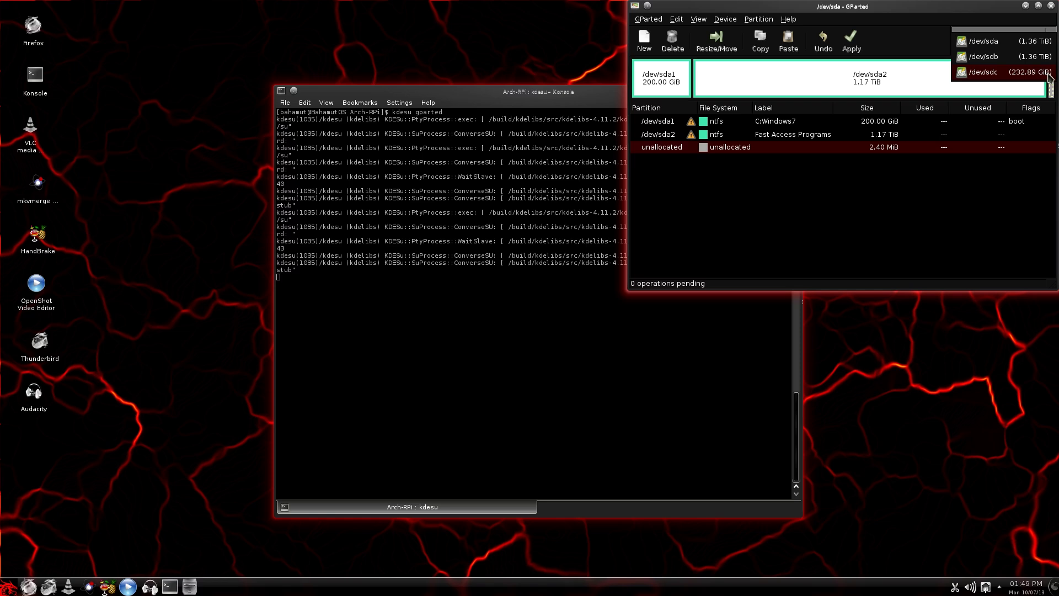
left_click(1050, 77)
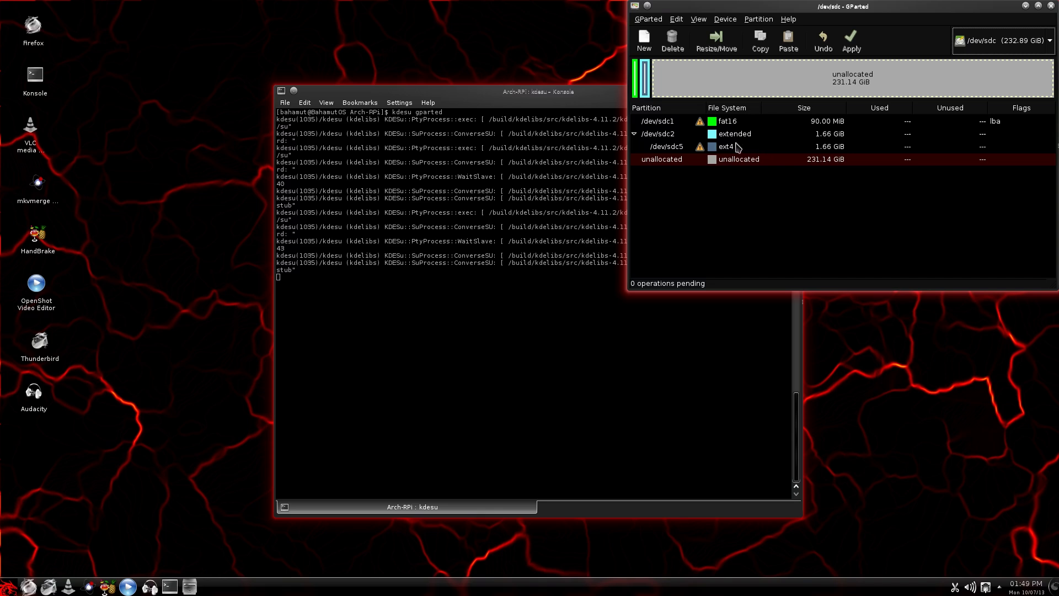
- Select ext4 /dev/sdc5, then the extended partition /dev/sdc2 in the partition list
left_click(738, 148)
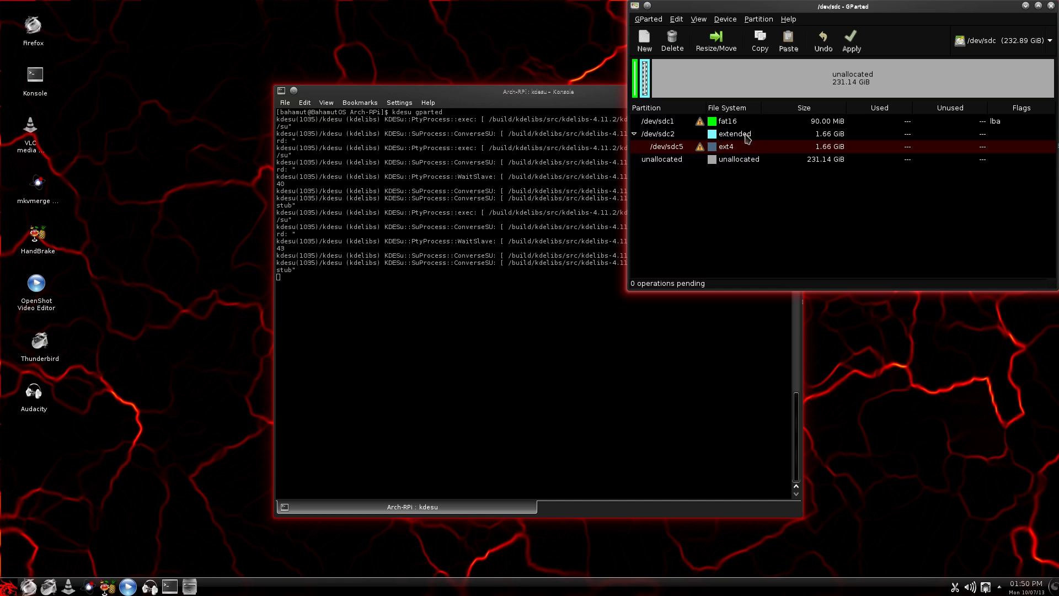
left_click(751, 137)
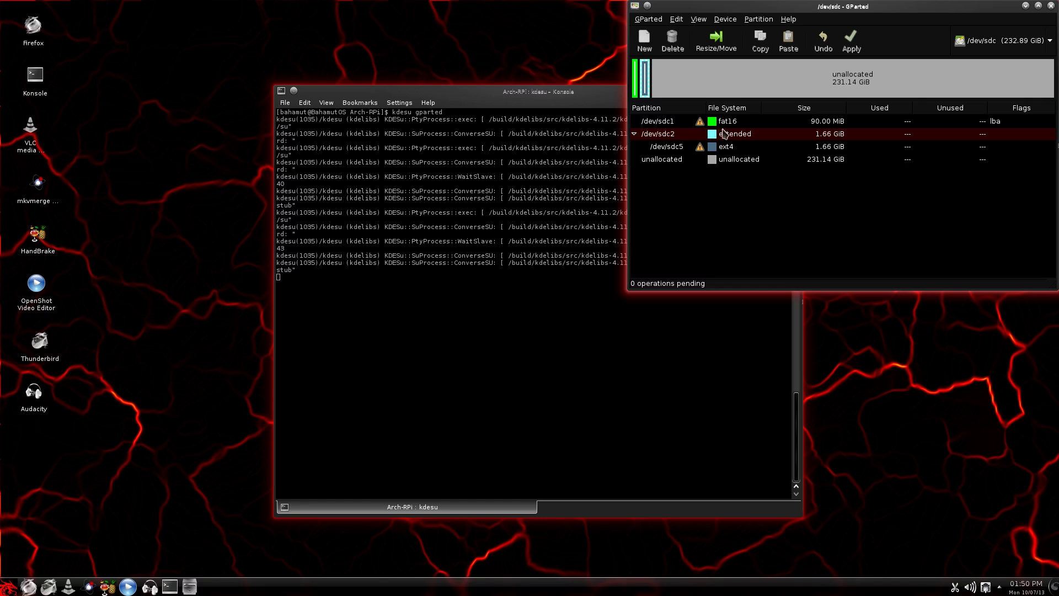
- Grow extended /dev/sdc2 to 230.80 GiB, leaving 2048 MiB of free space following it
left_click(721, 43)
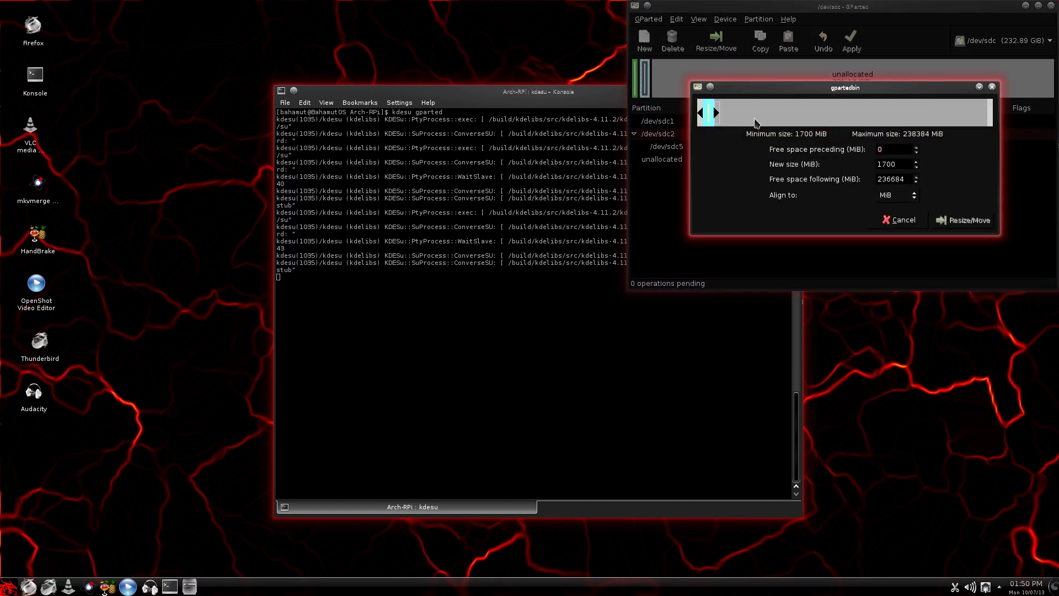
left_click_drag(723, 114, 1006, 115)
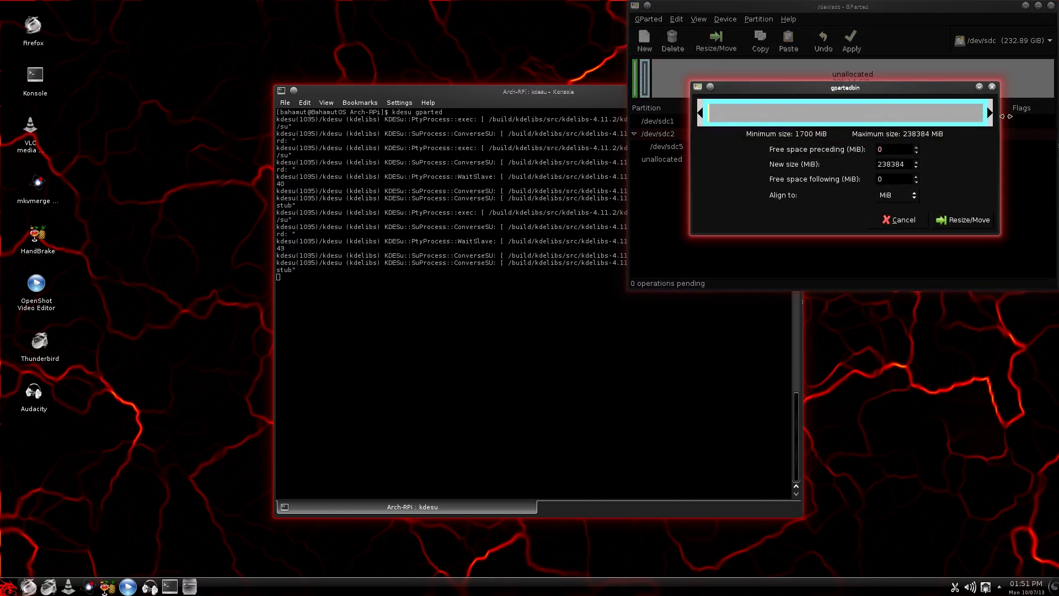
left_click(890, 178)
key("BackSpace")
type("2048")
left_click(908, 167)
left_click(966, 221)
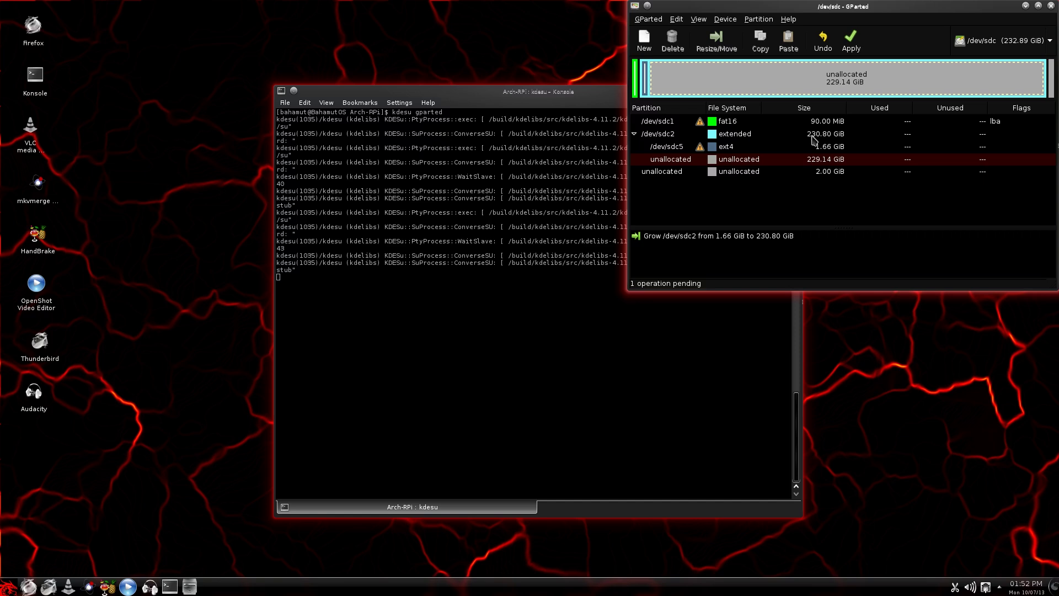
- Select ext4 /dev/sdc5 and bring up its Resize/Move dialog
left_click(820, 149)
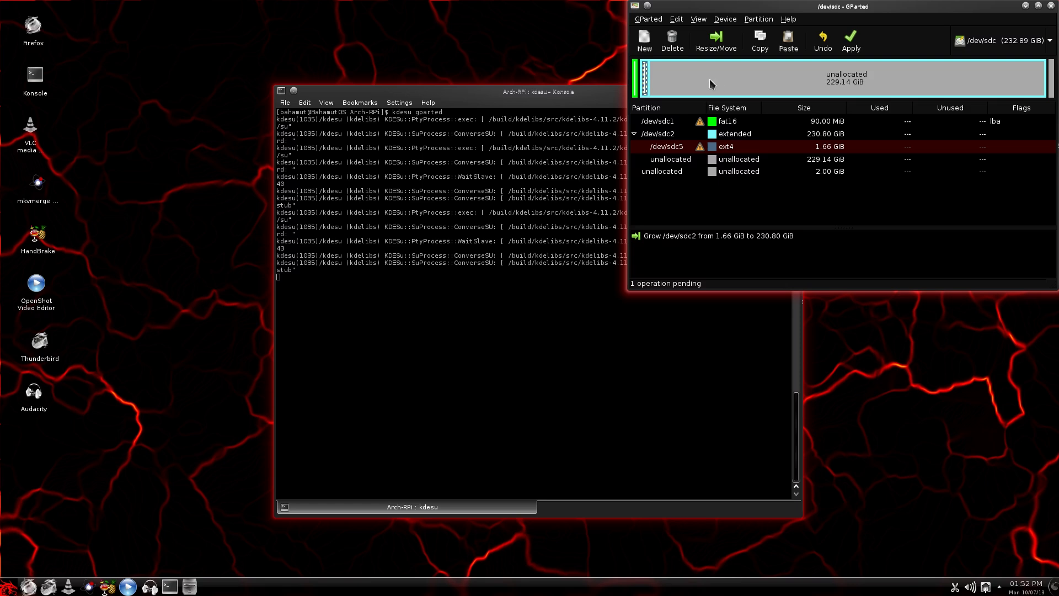
left_click(725, 50)
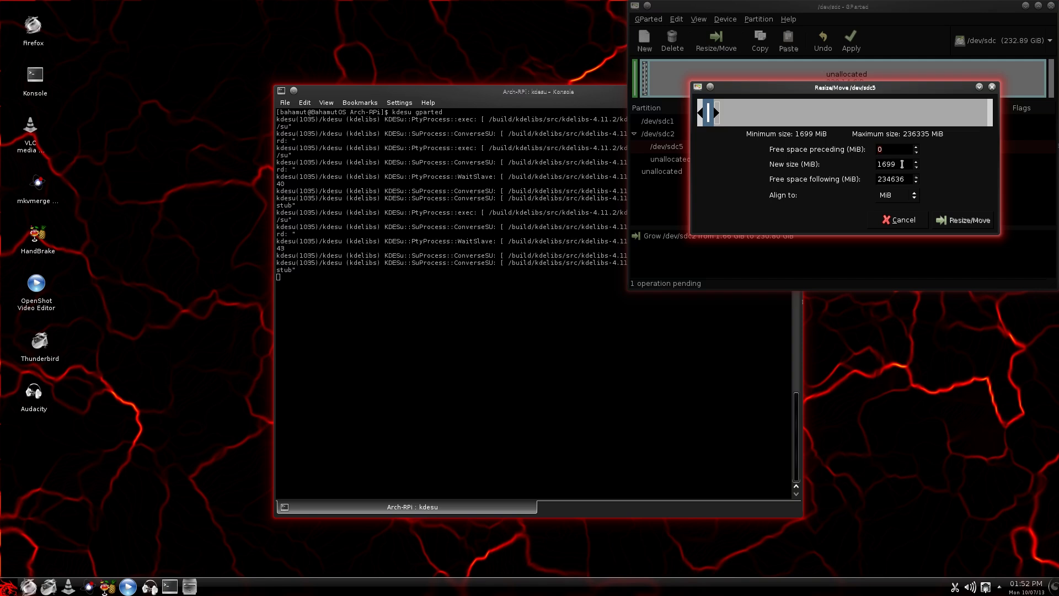
- Set /dev/sdc5's new size to 50000 MiB (48.83 GiB) and queue the resize
key("BackSpace")
key("BackSpace")
key("BackSpace")
key("BackSpace")
type("50000")
left_click(905, 152)
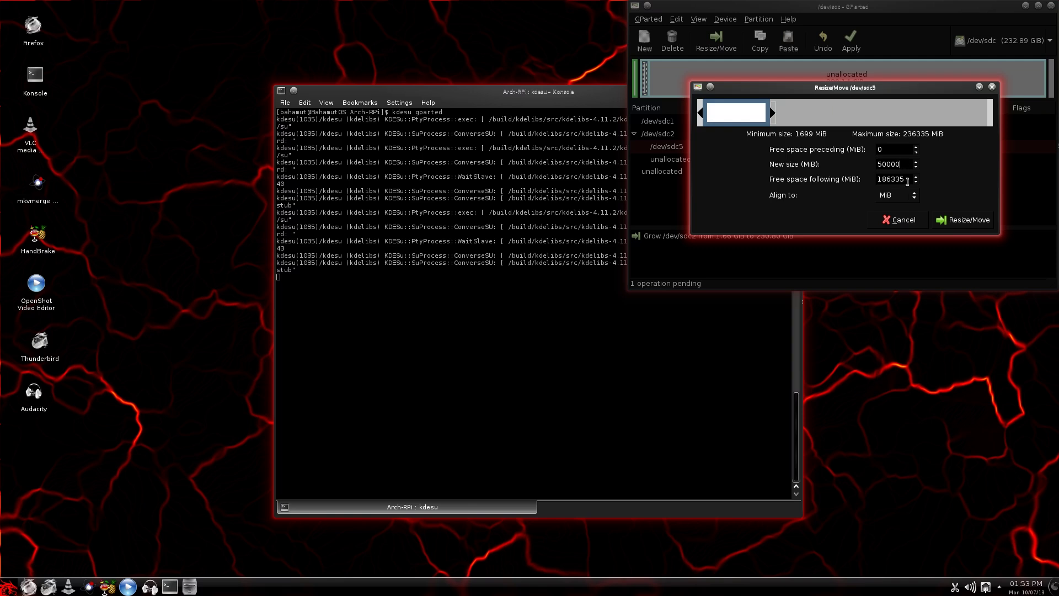
left_click(972, 227)
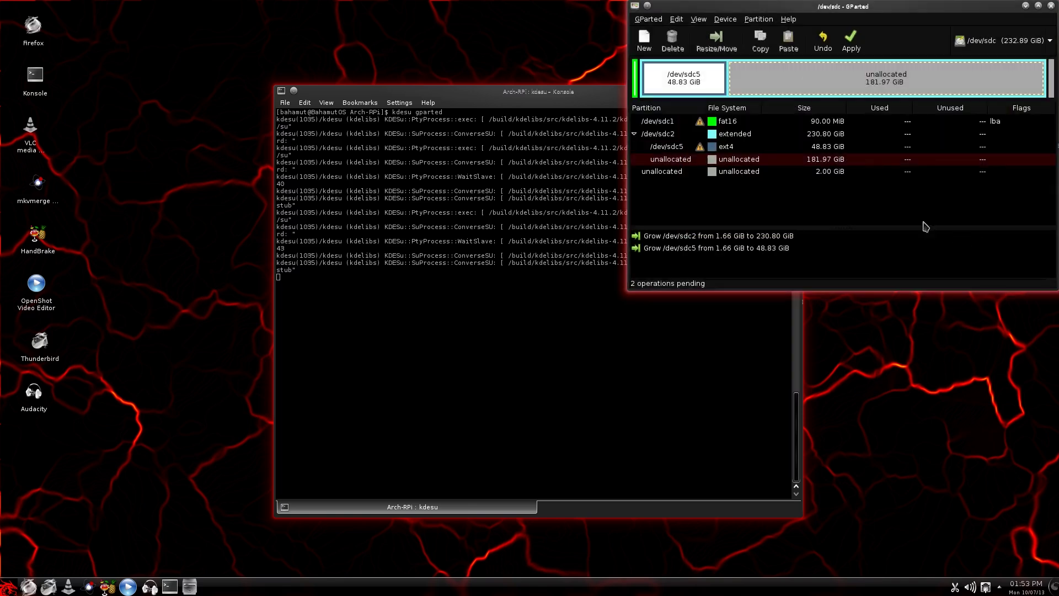
- Select the 181.97 GiB unallocated space following the resized sdc5
left_click(739, 149)
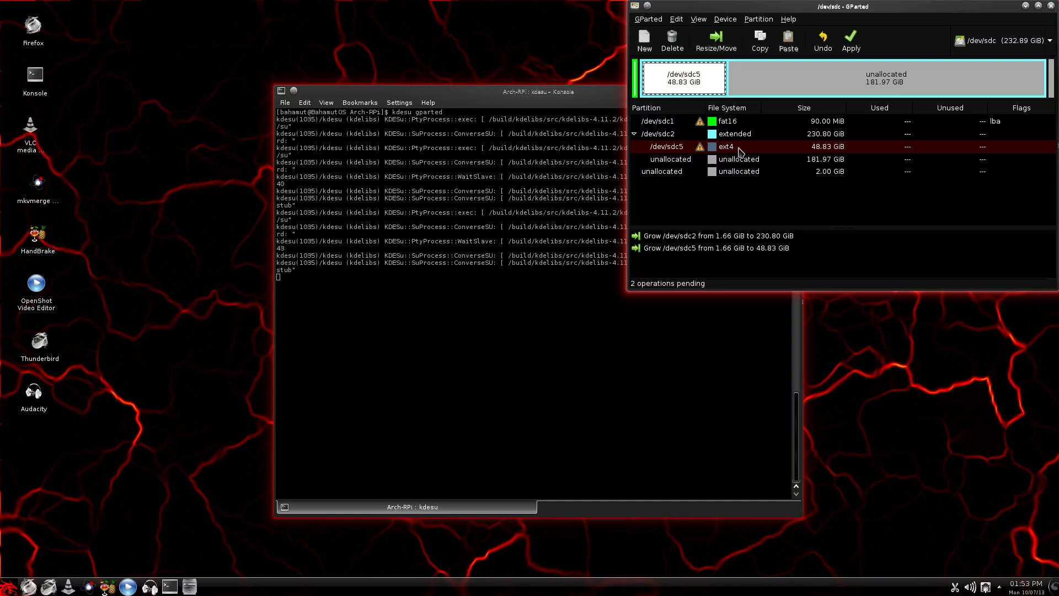
left_click(739, 163)
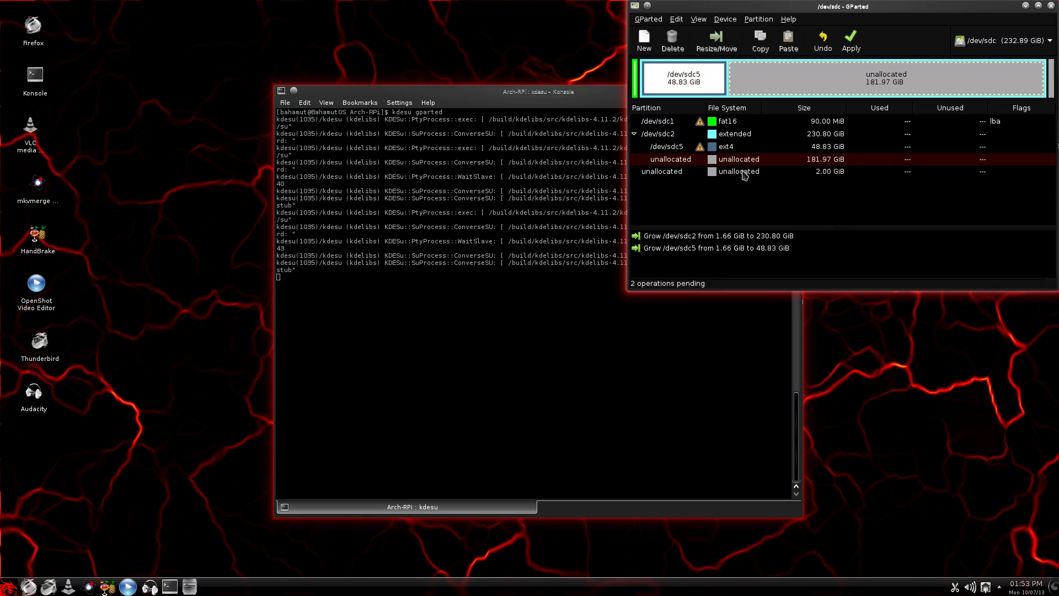
left_click(745, 174)
left_click(742, 160)
- Create a new 181.97 GiB ext4 logical partition in that unallocated space
right_click(746, 161)
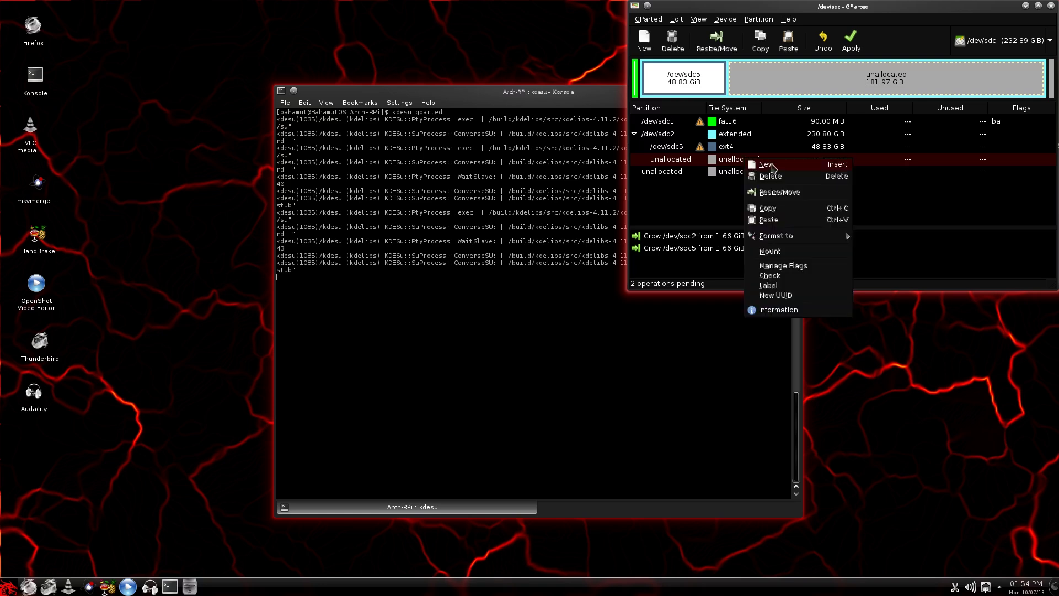
left_click(772, 166)
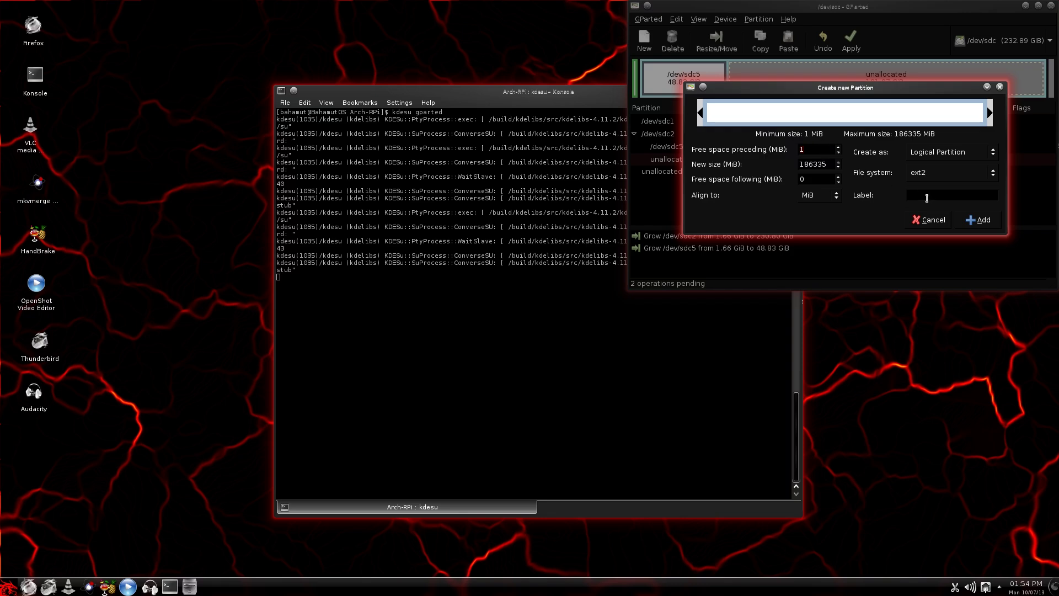
left_click(992, 176)
left_click(942, 195)
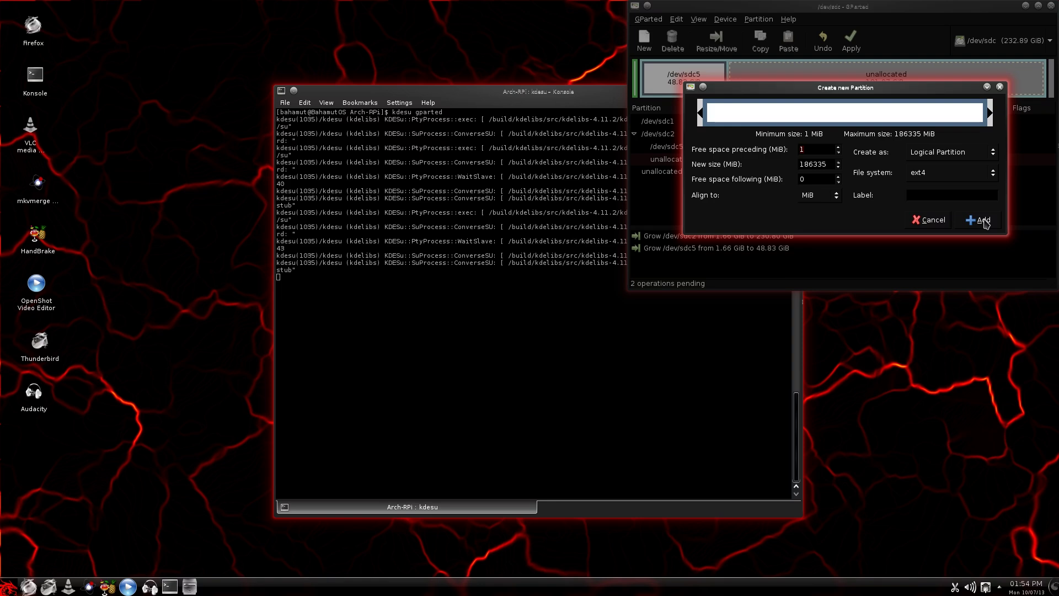
left_click(982, 220)
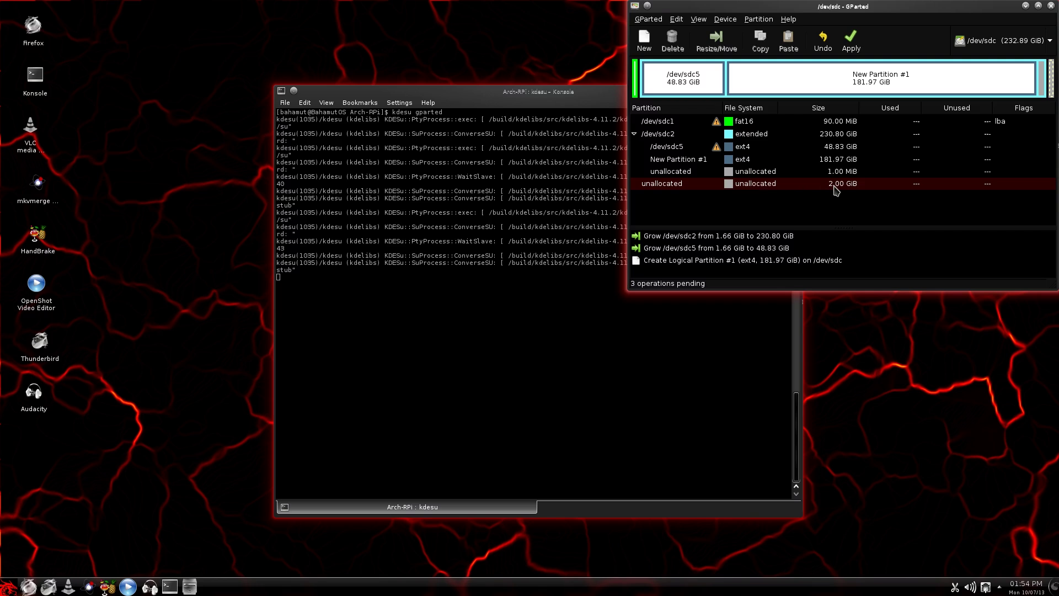
- Add a 2.00 GiB linux-swap primary partition in the last unallocated space
right_click(780, 190)
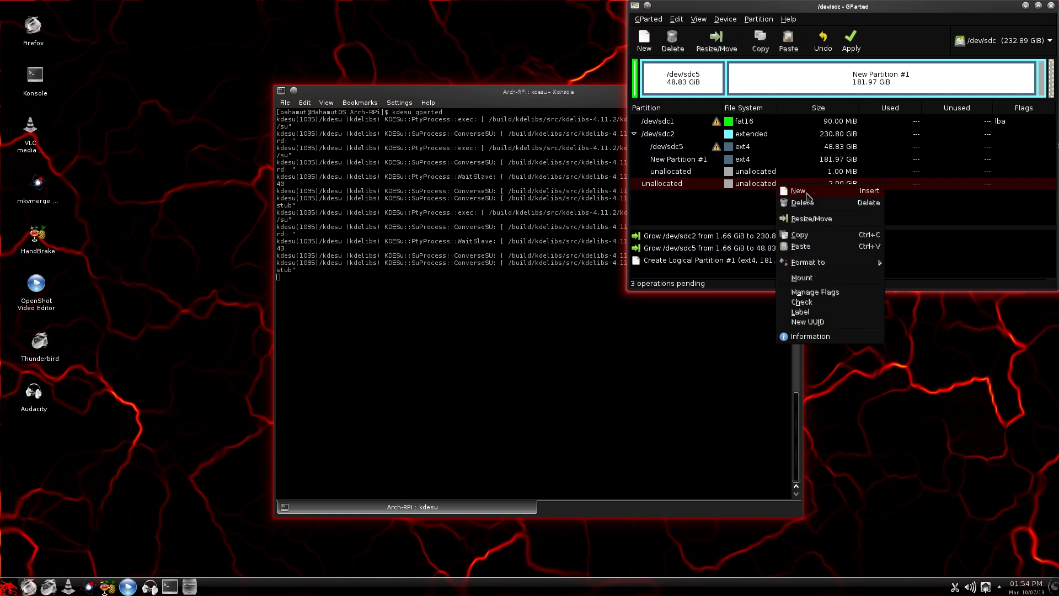
left_click(803, 196)
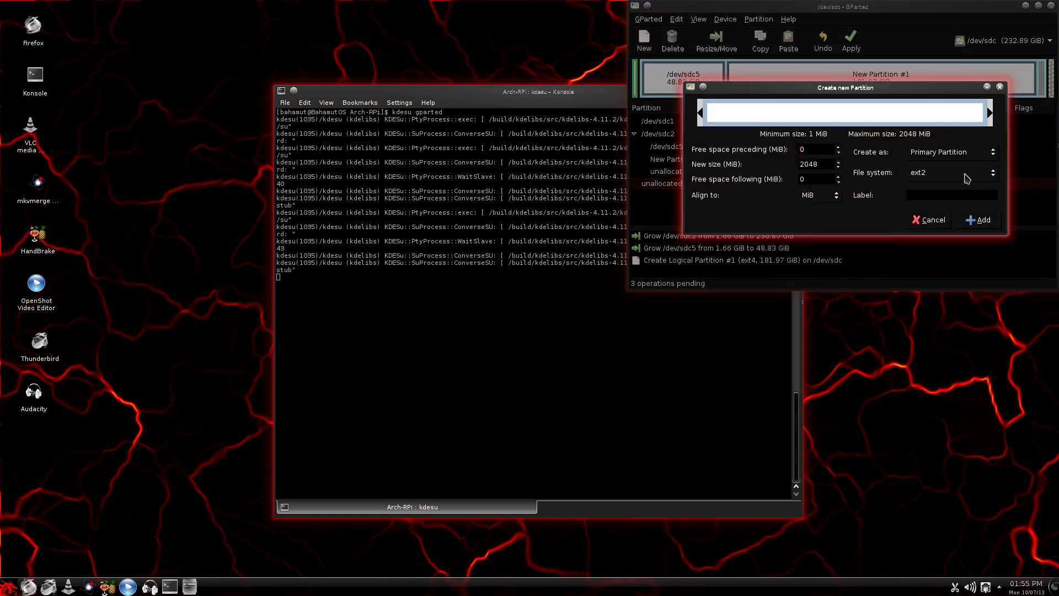
left_click(992, 175)
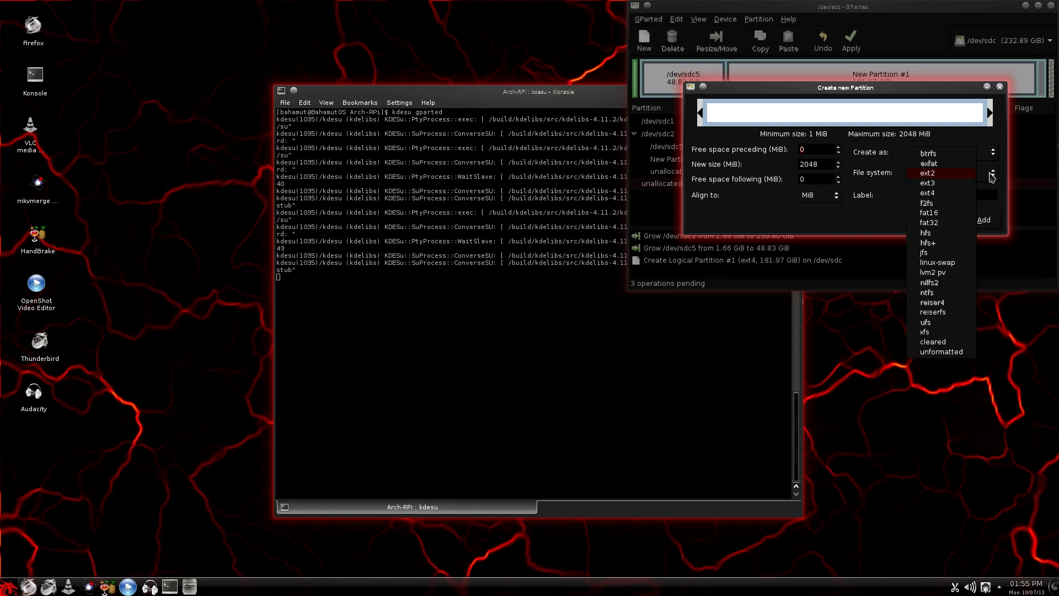
left_click(963, 266)
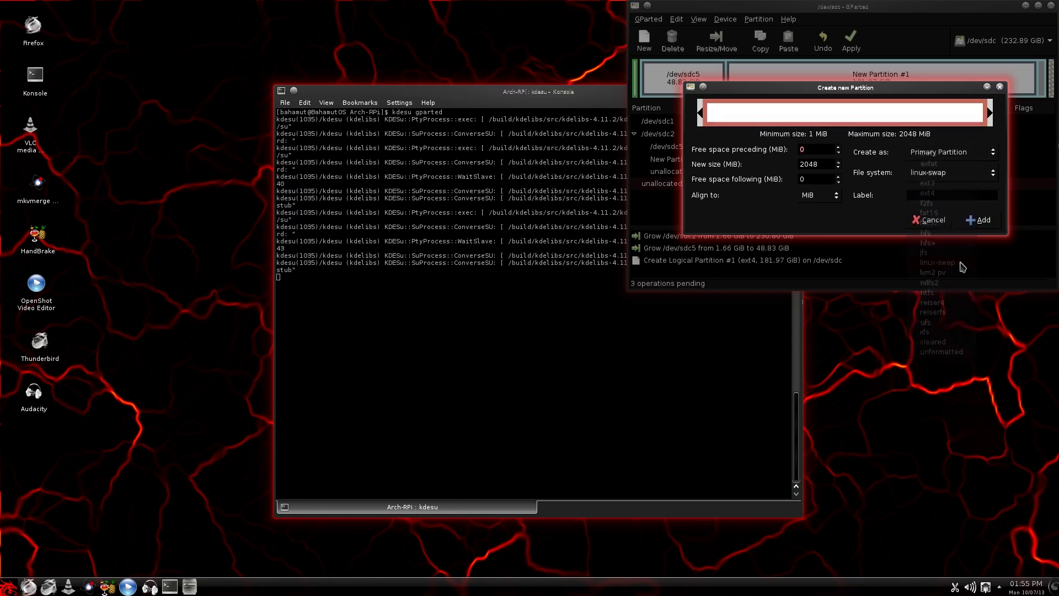
left_click(977, 224)
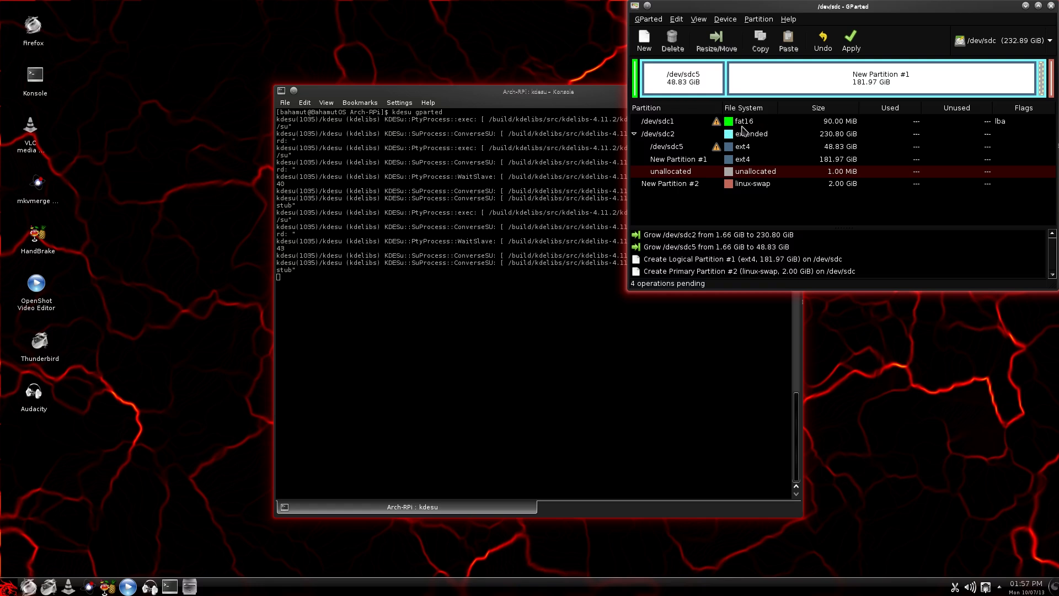
- Apply the four pending /dev/sdc operations, watching per-operation details, then dismiss the completion summary
left_click(851, 42)
left_click(965, 186)
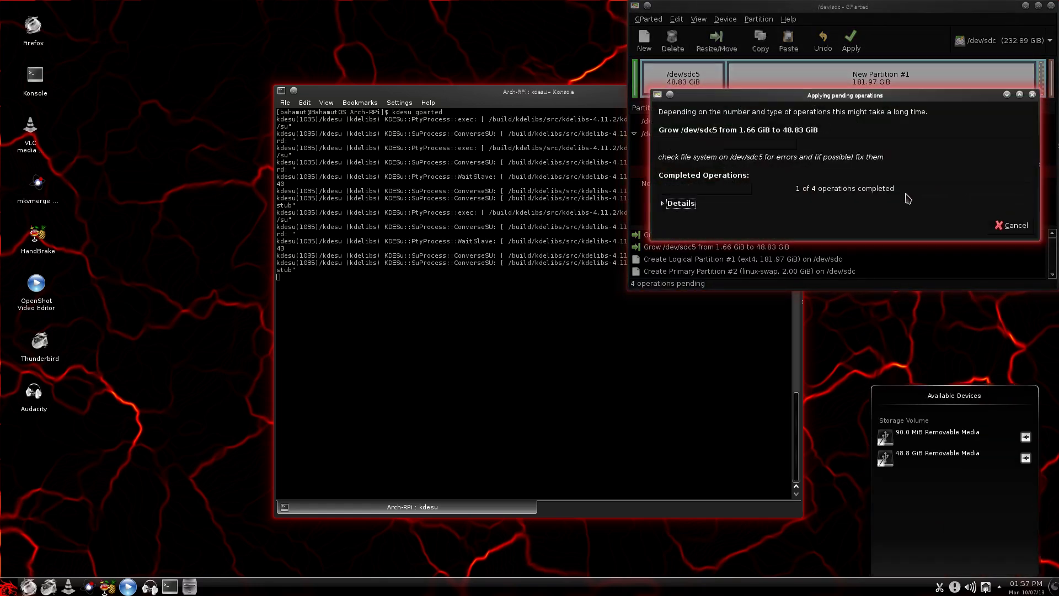
left_click(664, 205)
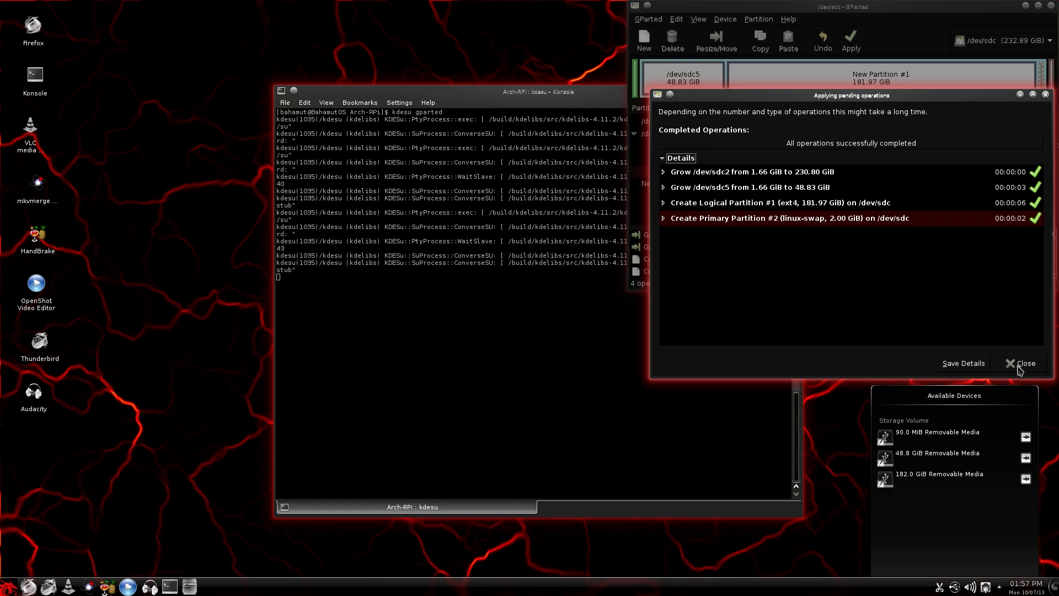
left_click(1019, 366)
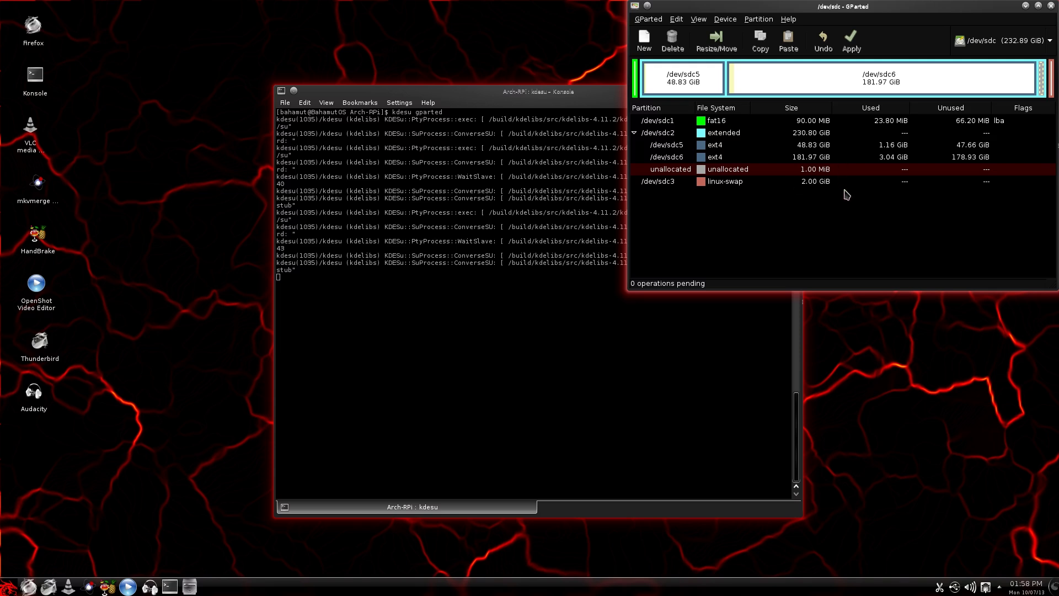
left_click(553, 101)
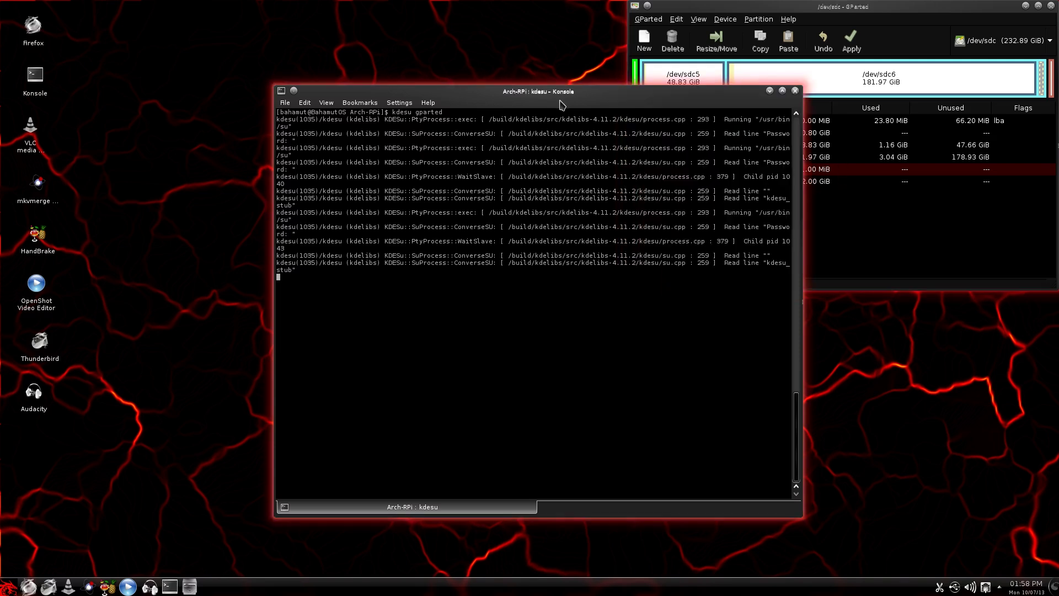
left_click(941, 205)
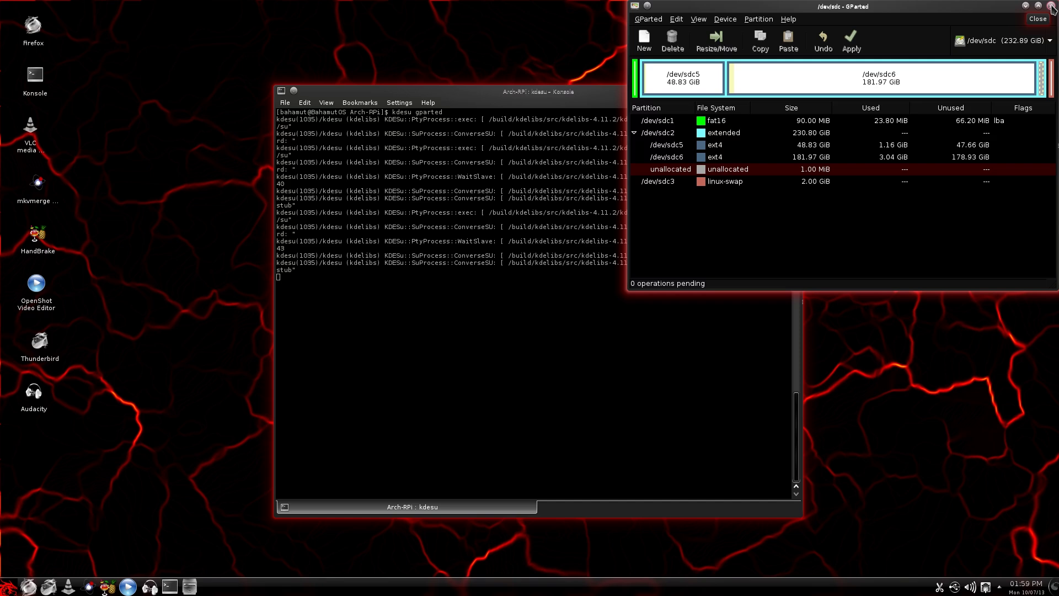
- Close GParted to return Konsole to the bash prompt
left_click(1051, 6)
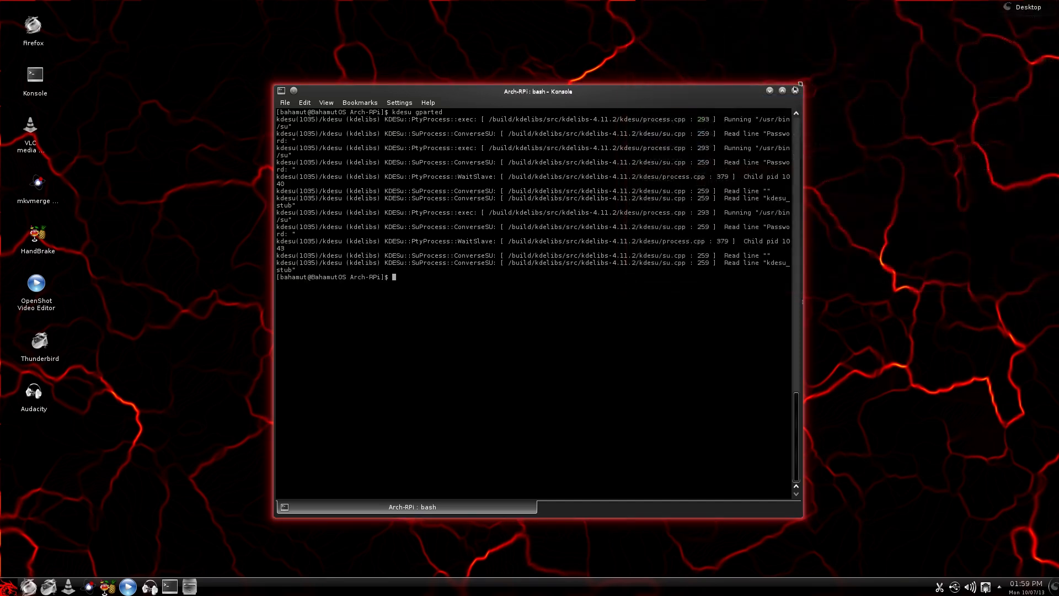